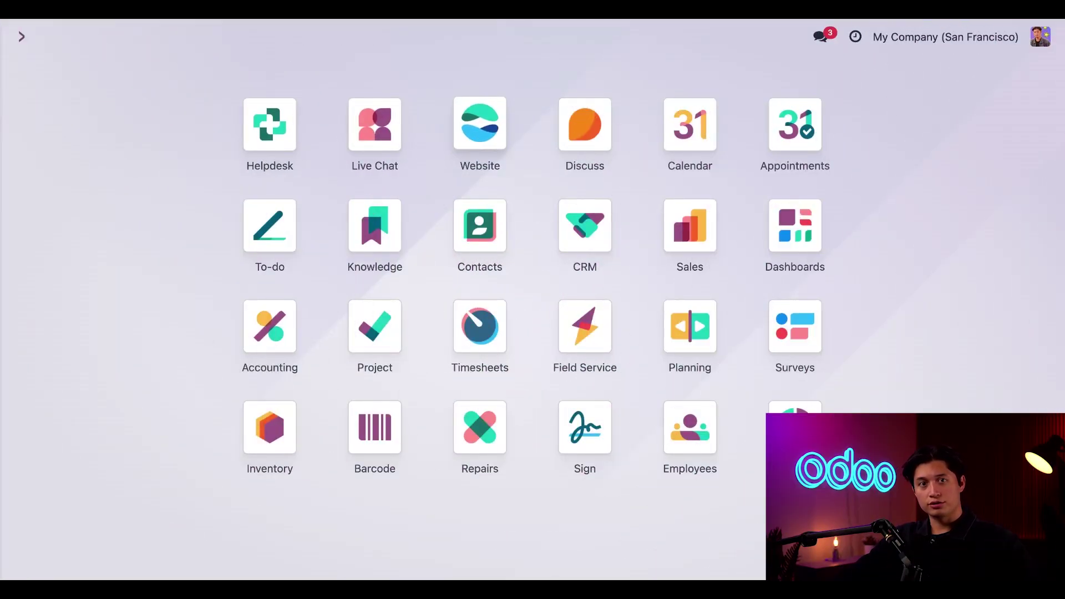
# - Open the Customer Care helpdesk team's settings and scroll down to its Channels section
pyautogui.click(274, 129)
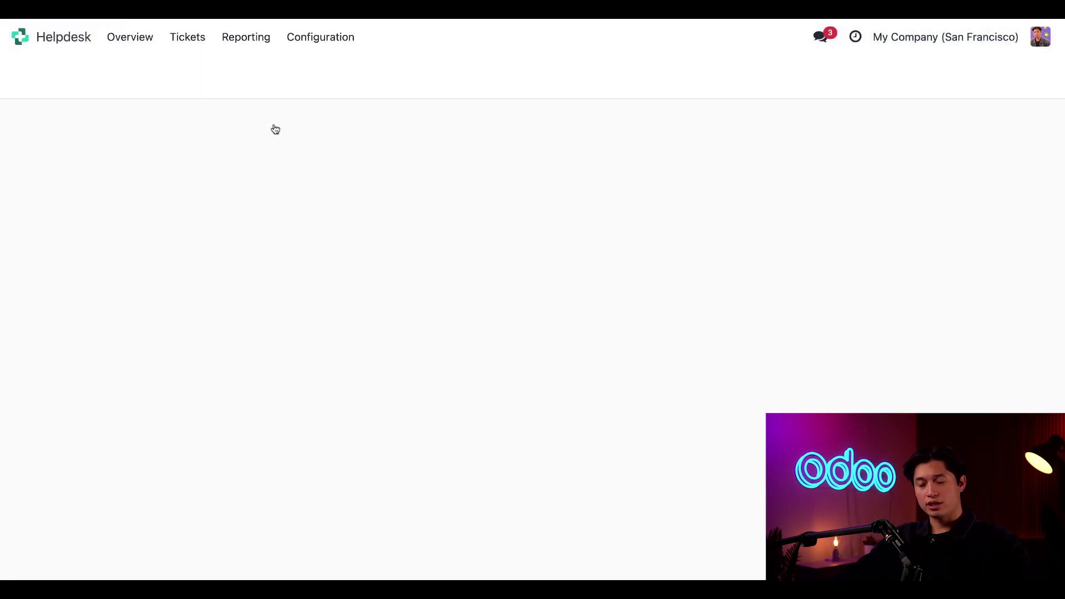
pyautogui.click(312, 40)
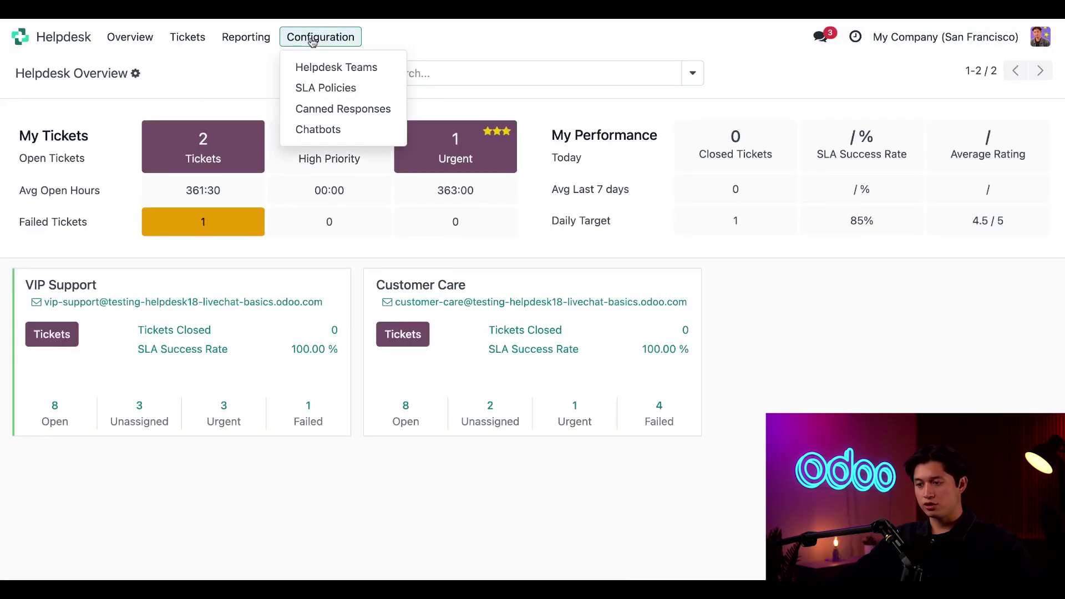
pyautogui.click(330, 69)
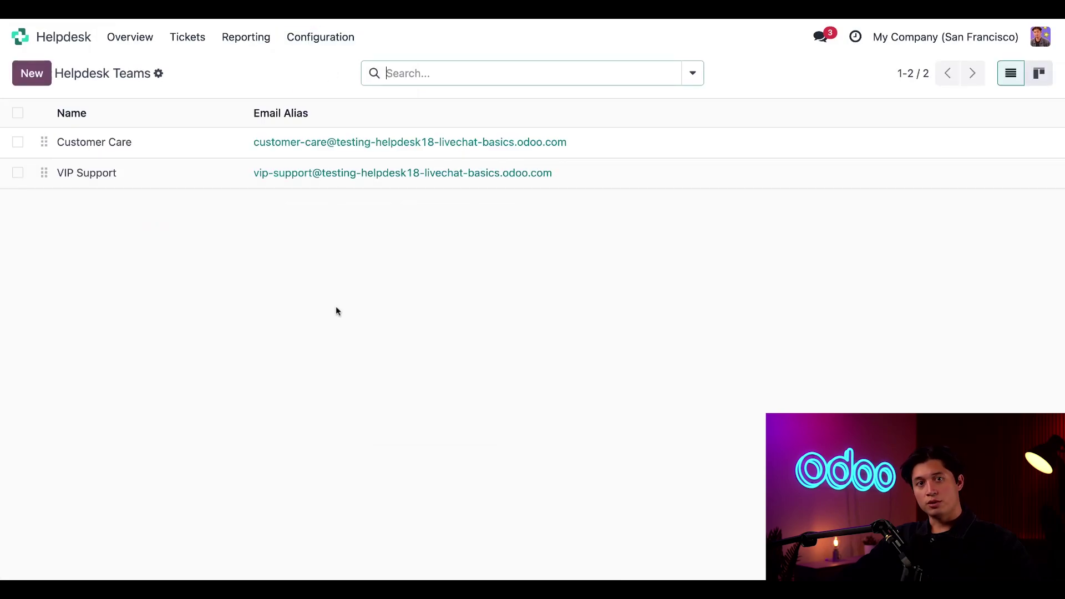
pyautogui.click(208, 143)
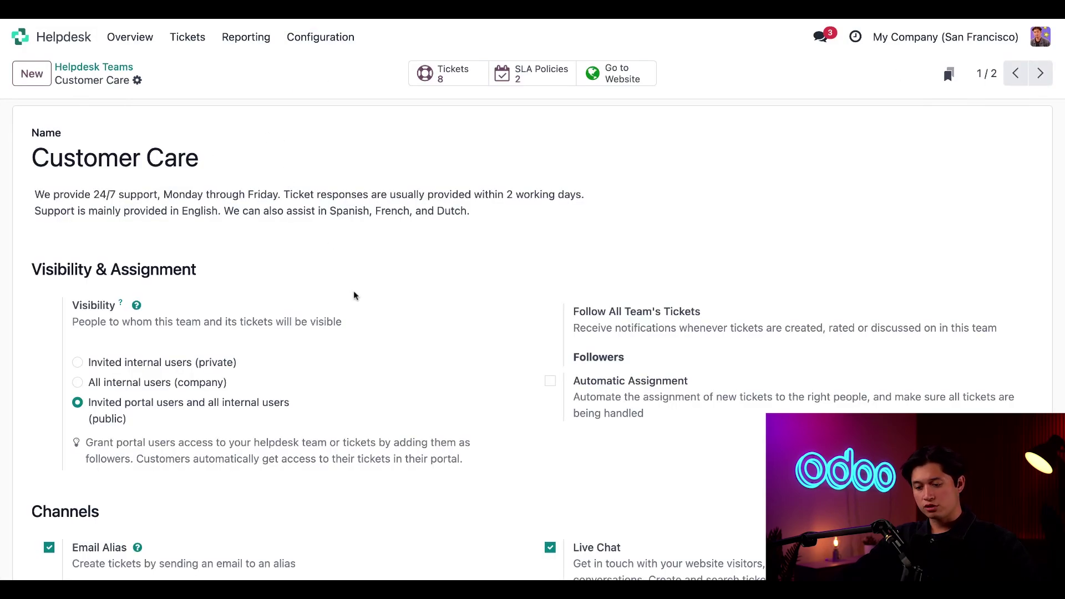
pyautogui.scroll(-3, 354, 291)
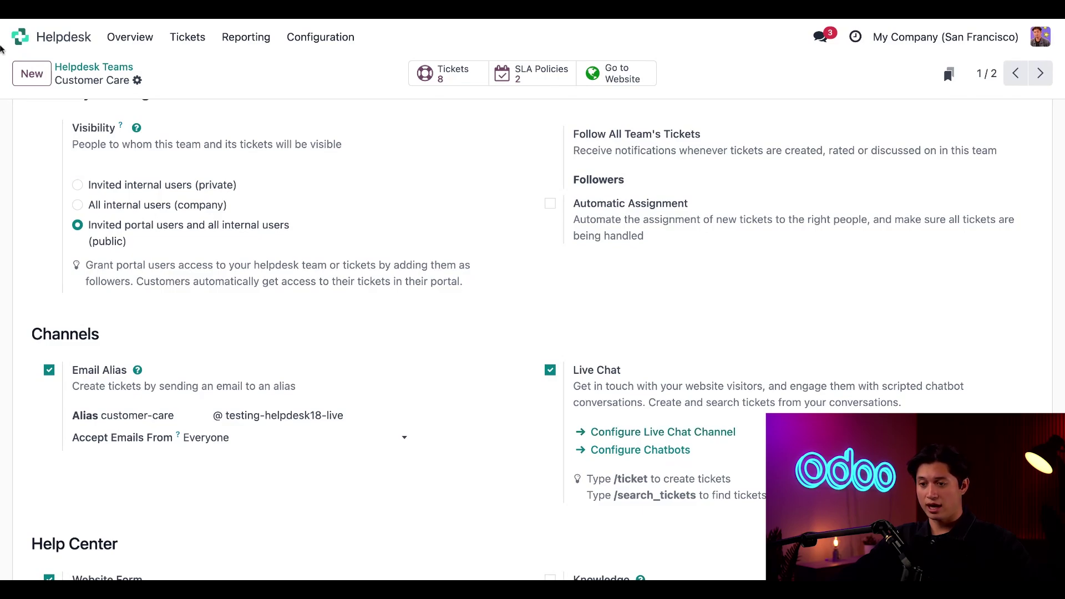
# - From the home menu, open the Customer Care channel's configuration in Live Chat
pyautogui.click(20, 36)
pyautogui.click(353, 145)
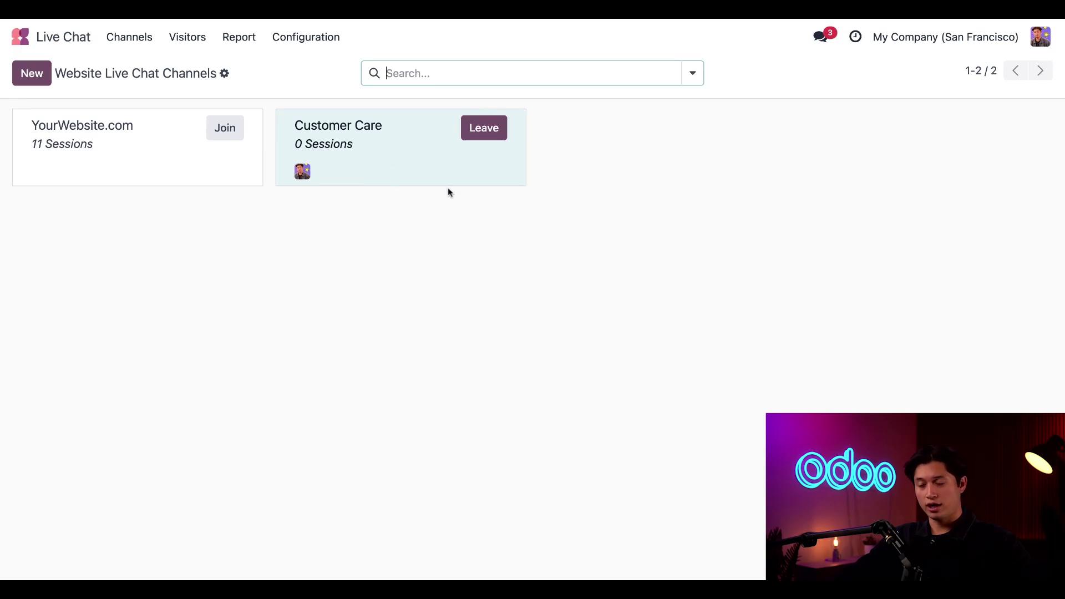
pyautogui.click(518, 122)
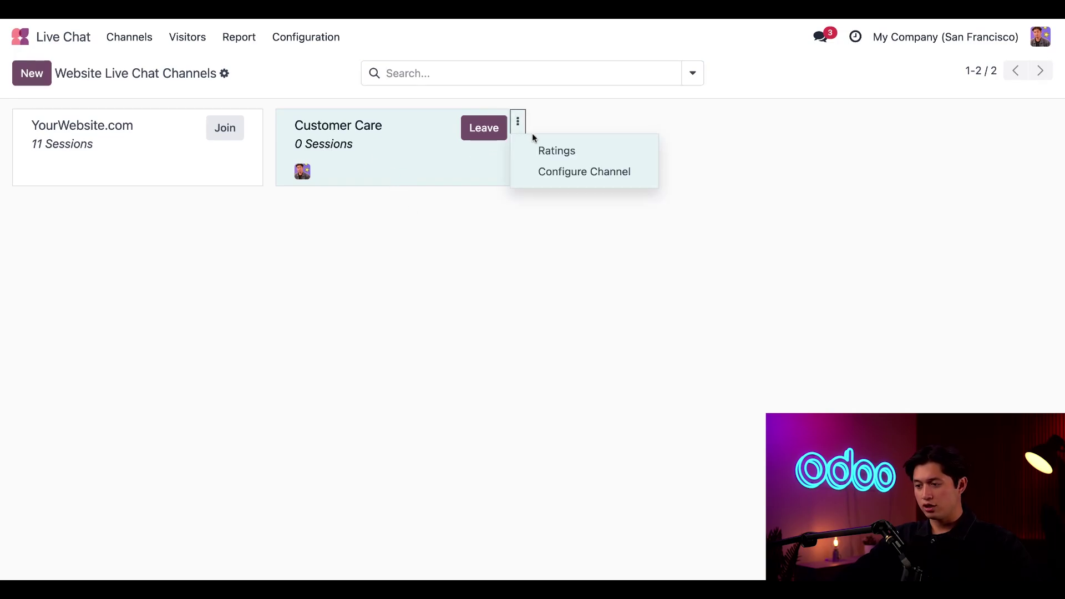
pyautogui.click(555, 173)
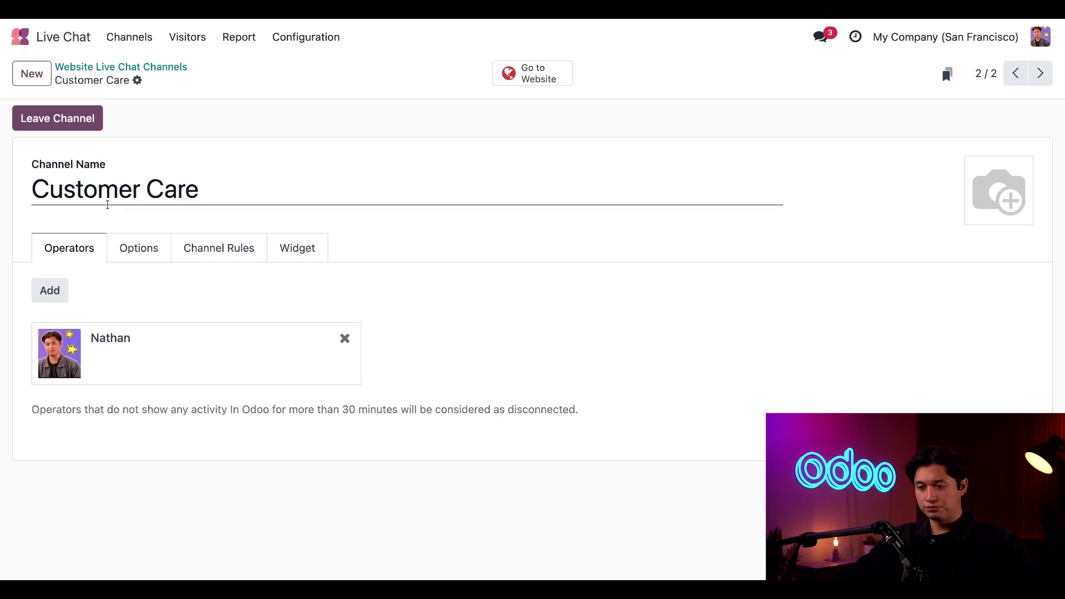
# - Add the selected user as a second Customer Care operator and show the Options tab
pyautogui.click(50, 293)
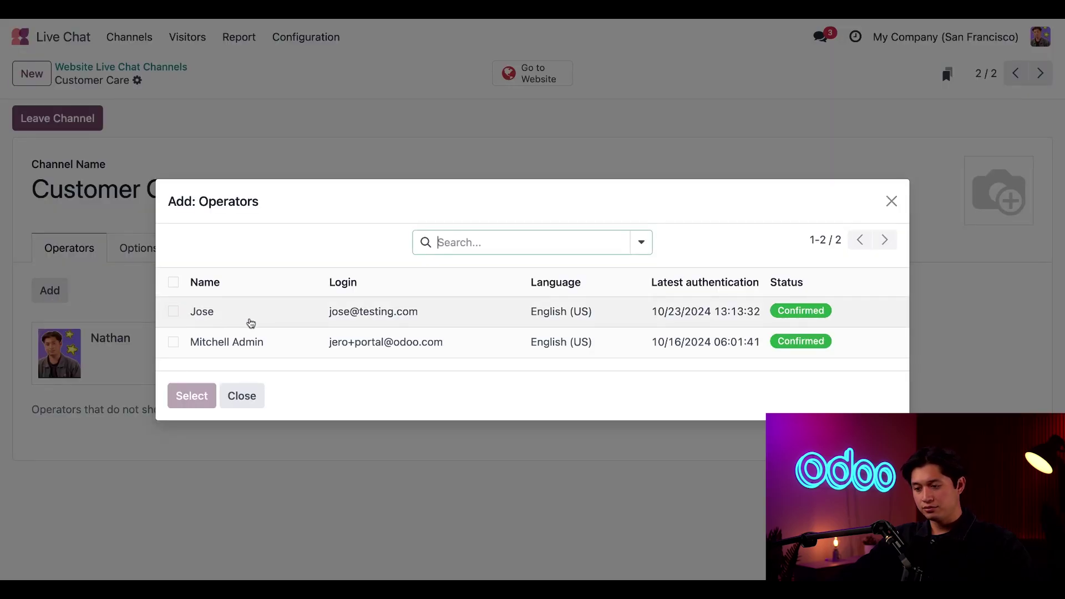
pyautogui.click(251, 323)
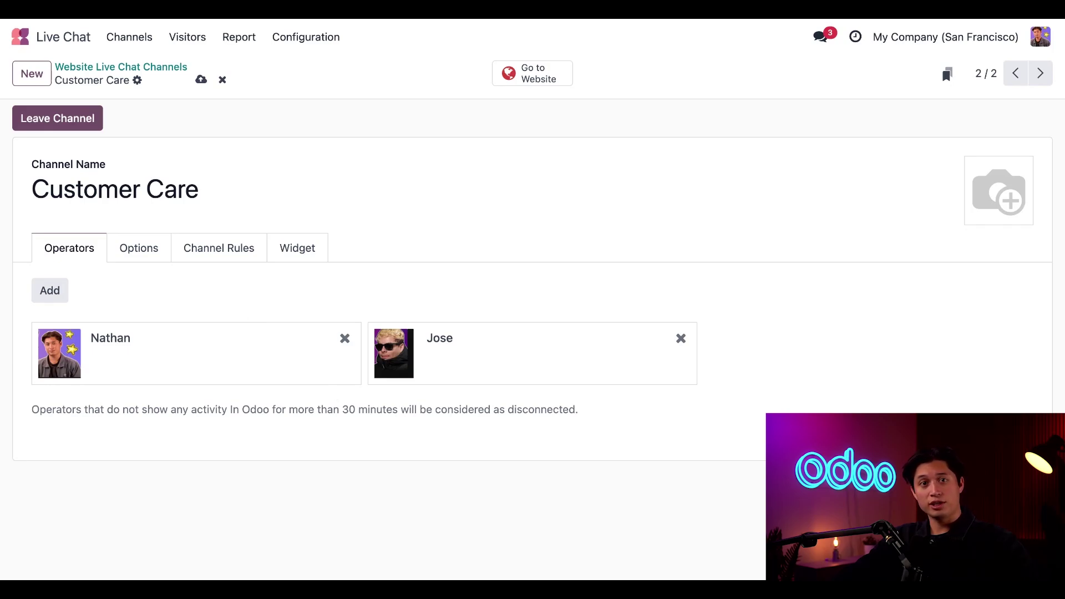
pyautogui.click(142, 248)
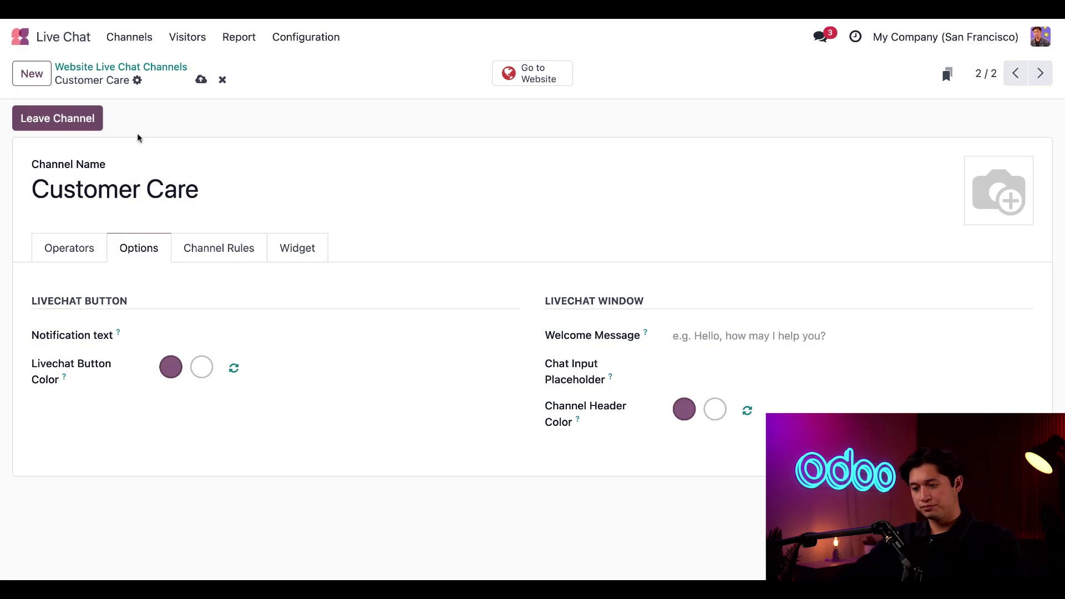
# - Paste 'Need help? Chat with us!' as the notification text, leaving the button colour unchanged
pyautogui.click(225, 333)
pyautogui.write('Need help? Chat with us!')
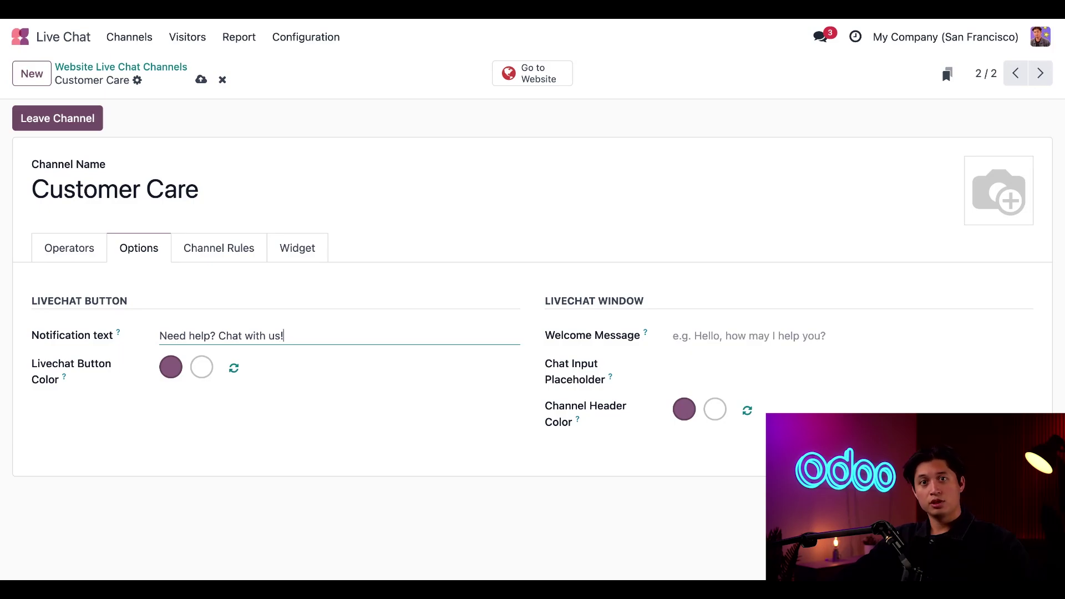
pyautogui.click(171, 368)
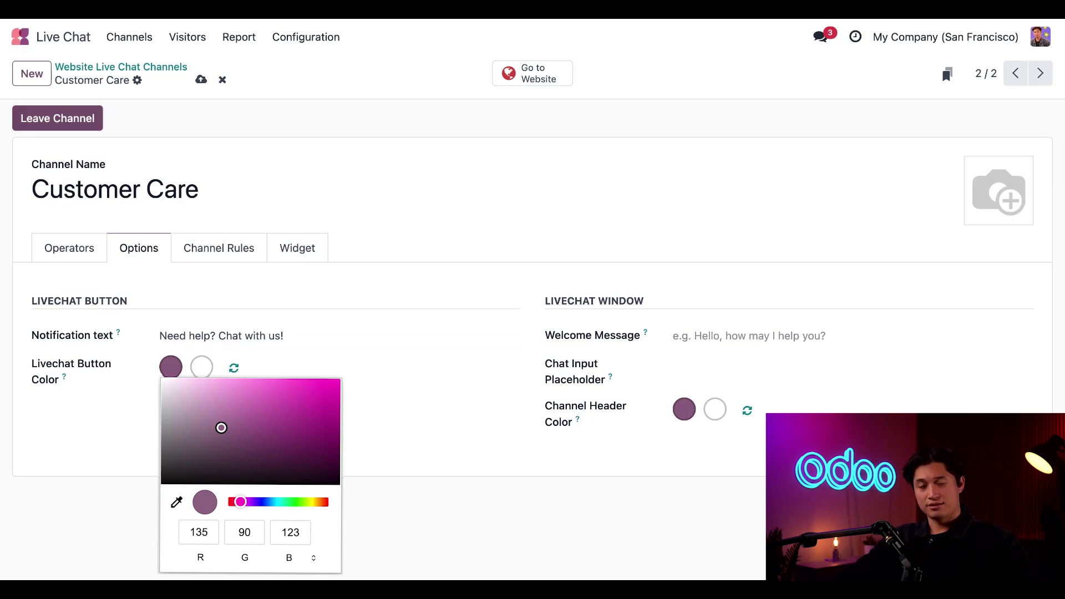
pyautogui.click(127, 458)
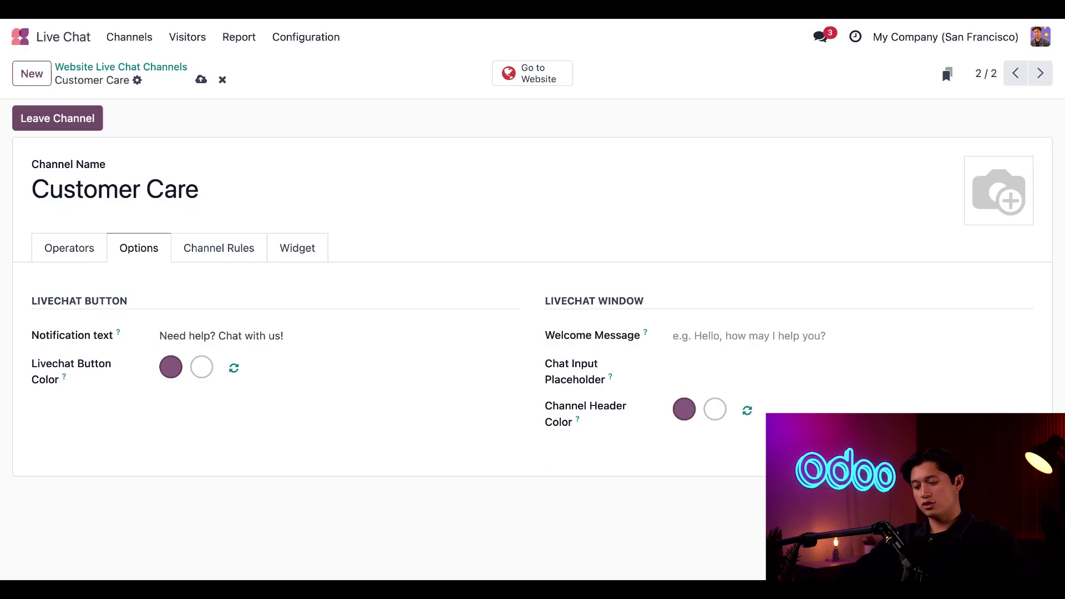
# - Fill in welcome text 'Hello! What can I help you with today?' and placeholder 'Say Something...'
pyautogui.click(749, 336)
pyautogui.write('Hello! What can I help you with today?')
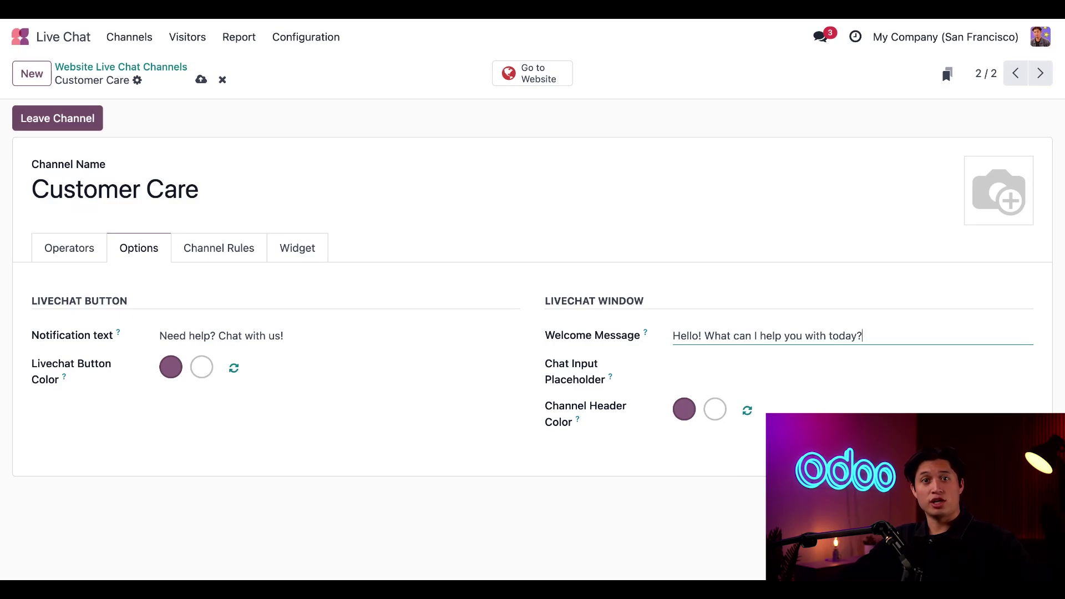
pyautogui.click(743, 357)
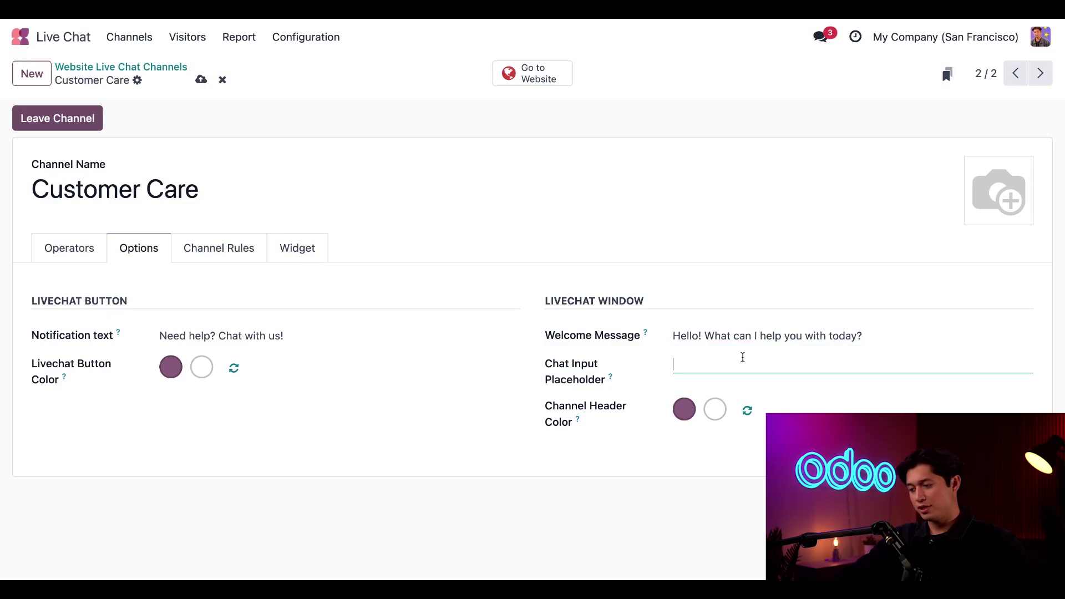
pyautogui.write('SAY')
pyautogui.press('BackSpace')
pyautogui.press('BackSpace')
pyautogui.press('BackSpace')
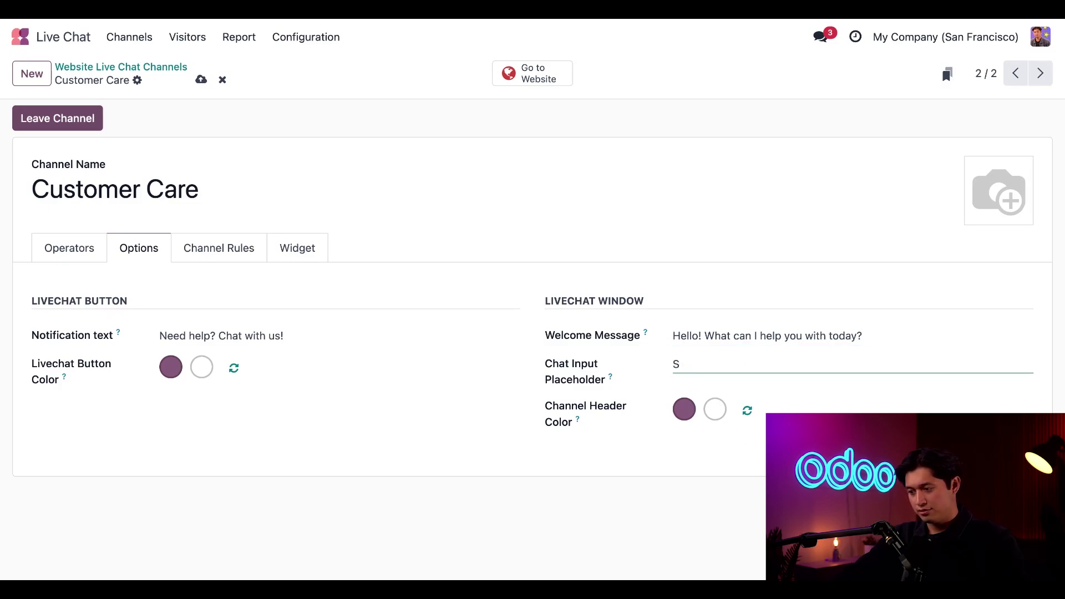
pyautogui.write('ay Sometgh')
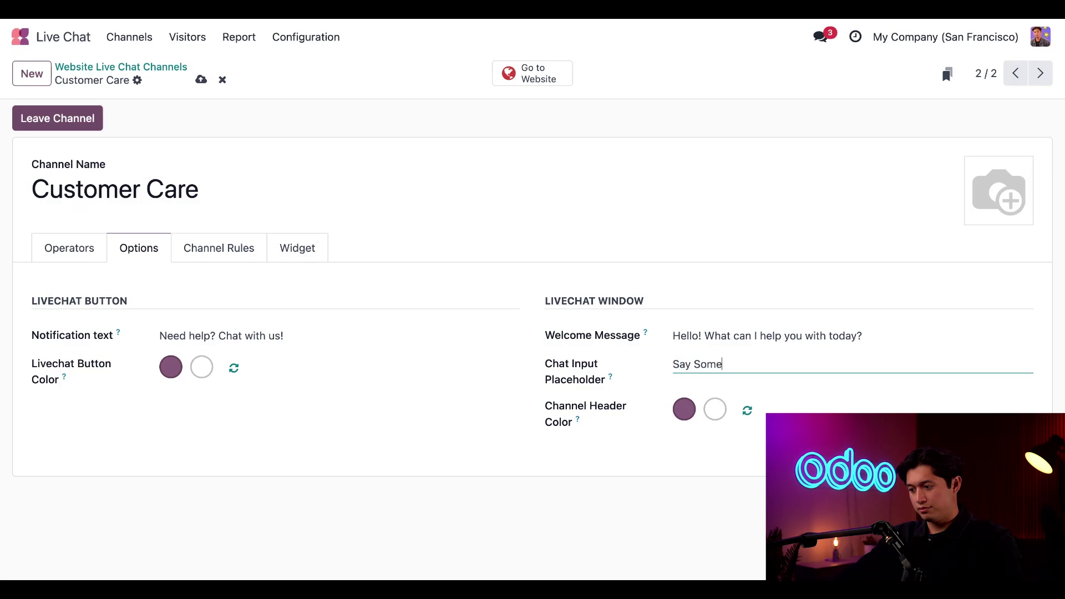
pyautogui.press('BackSpace')
pyautogui.press('BackSpace')
pyautogui.write('hing')
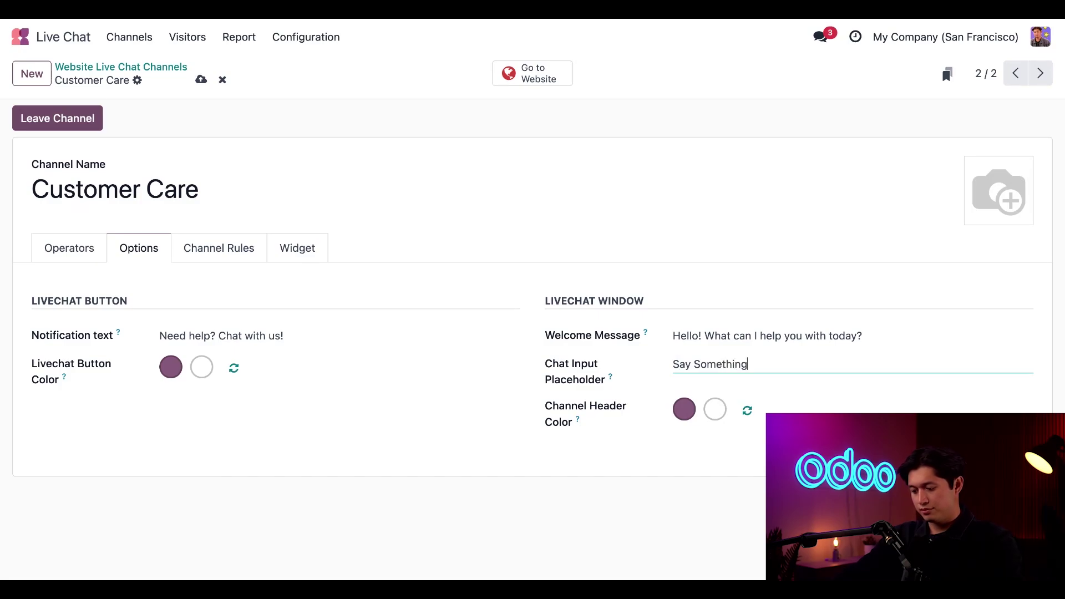
pyautogui.write('...')
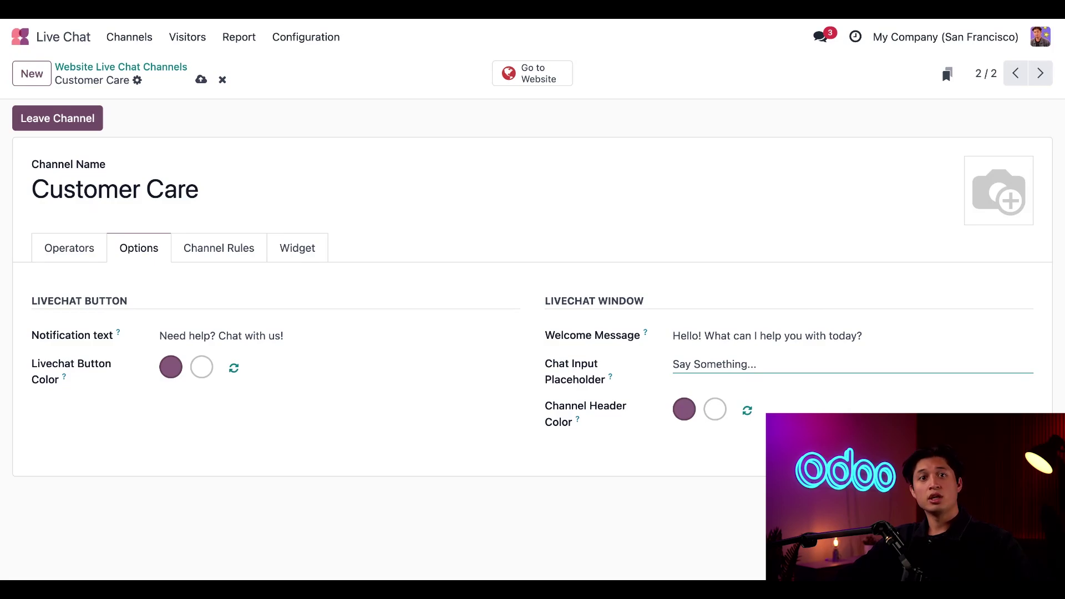
# - Add a channel rule that opens the chat automatically after 2 seconds on /helpdesk, then save
pyautogui.click(220, 247)
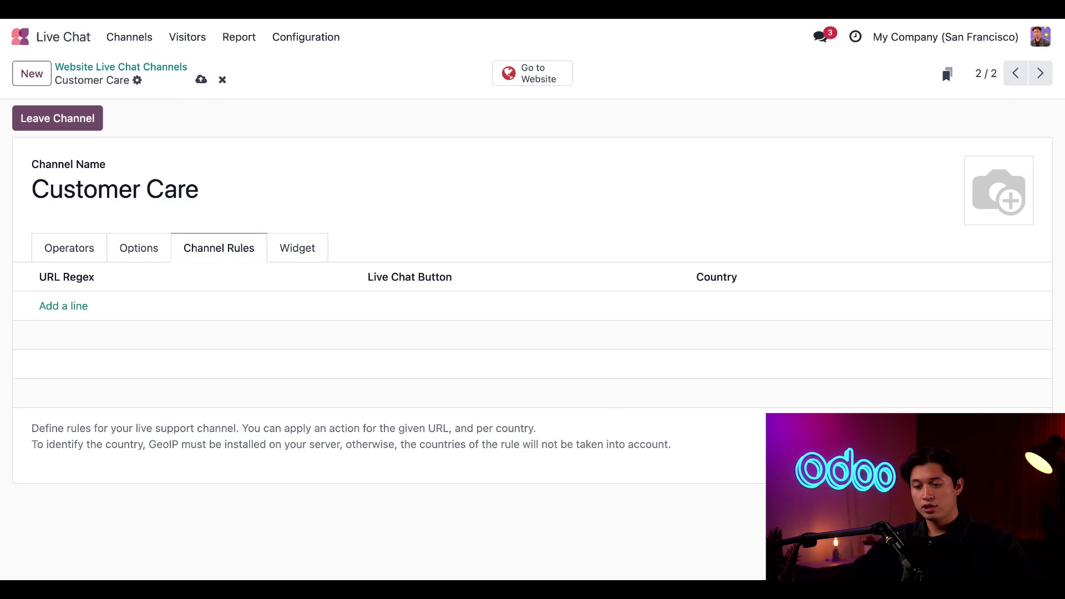
pyautogui.click(66, 311)
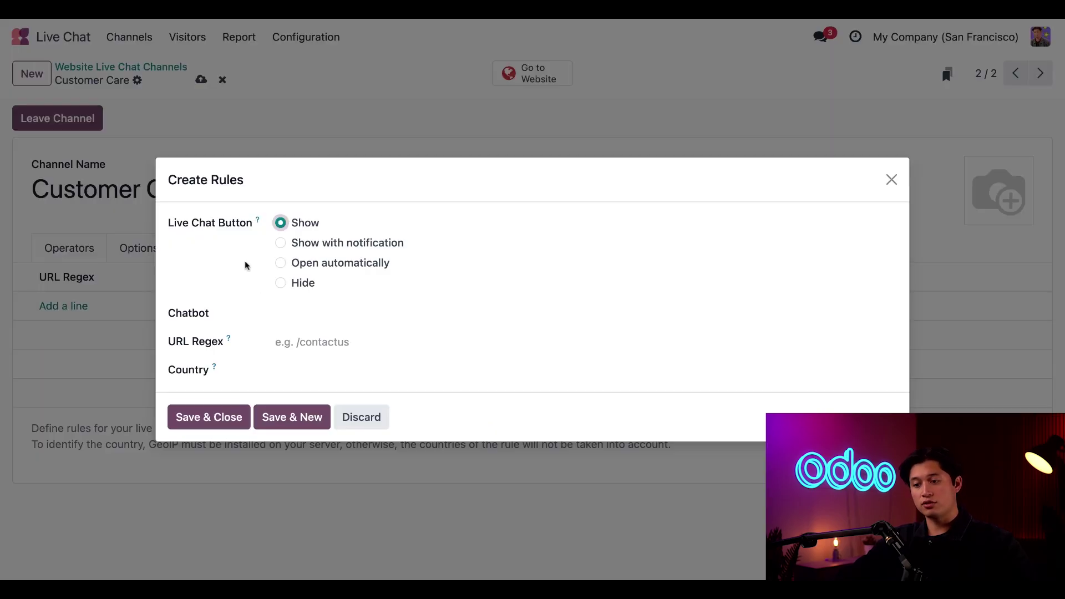
pyautogui.click(281, 264)
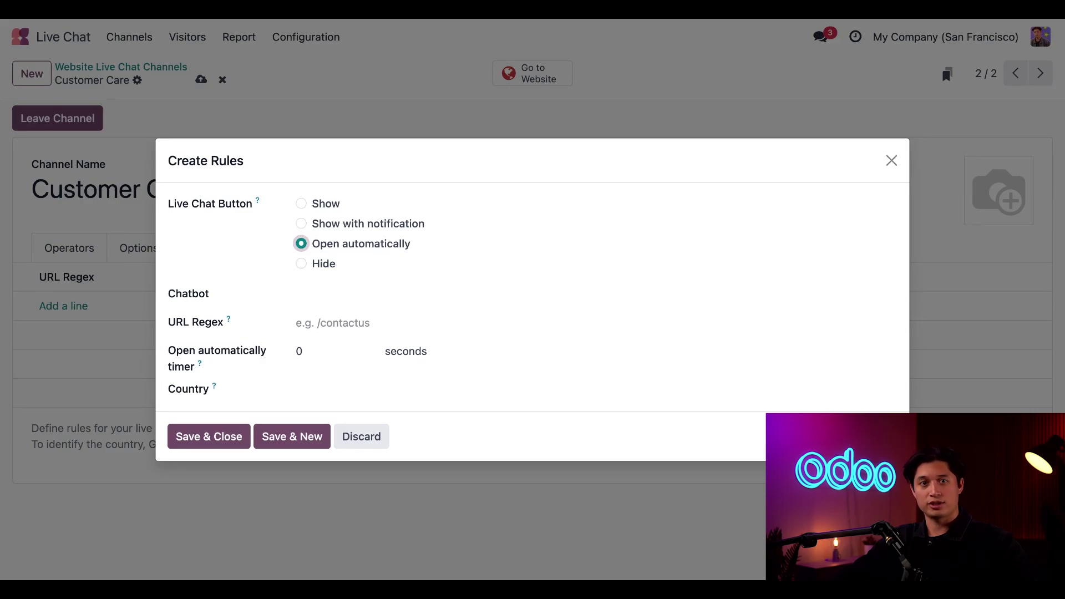
pyautogui.click(306, 355)
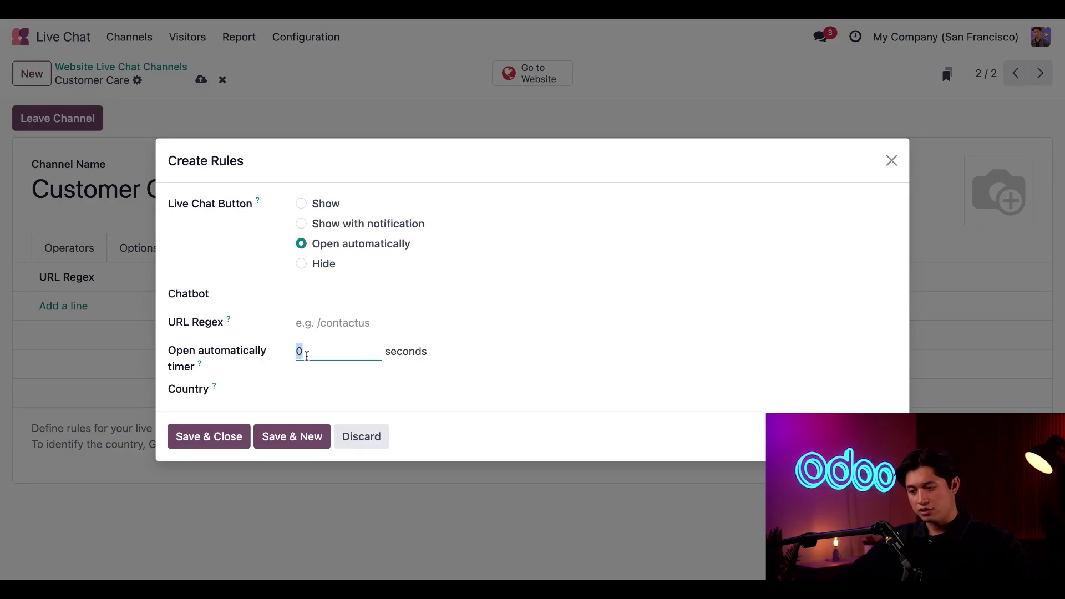
pyautogui.write('2')
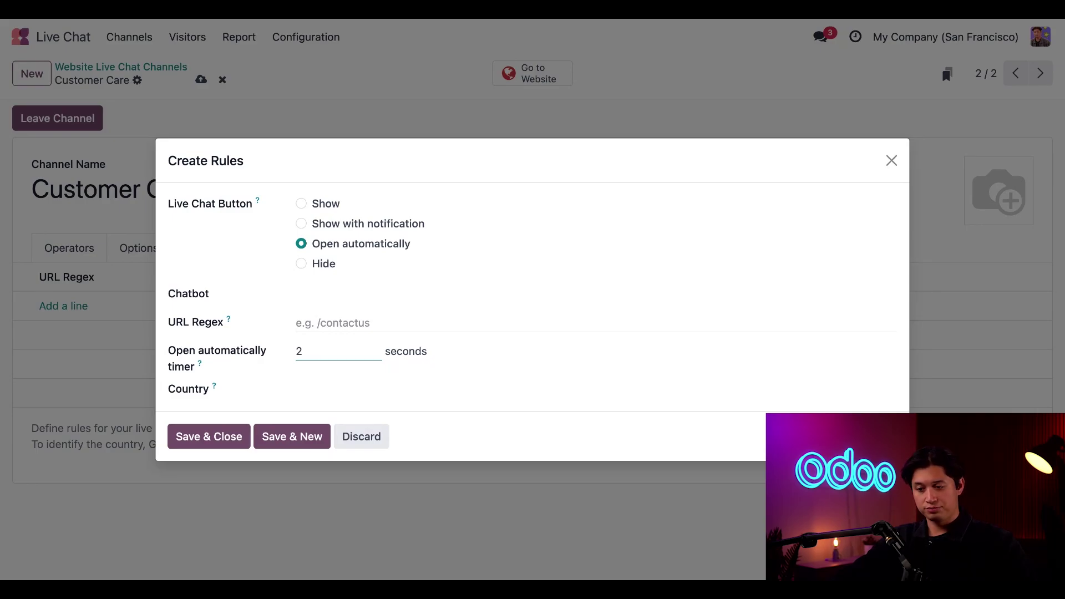
pyautogui.click(337, 324)
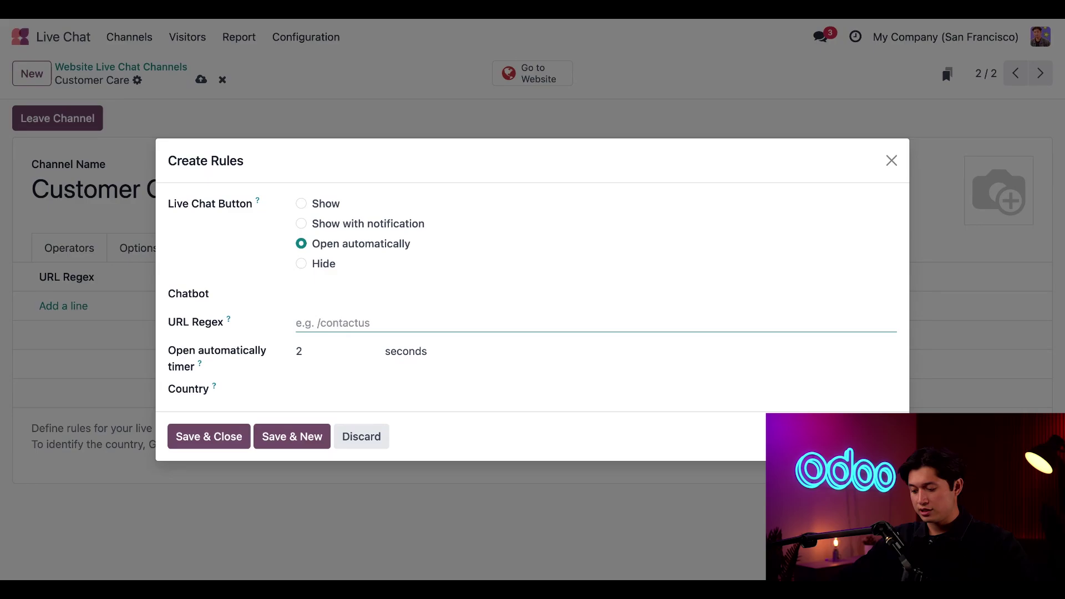
pyautogui.write('/helpdesk')
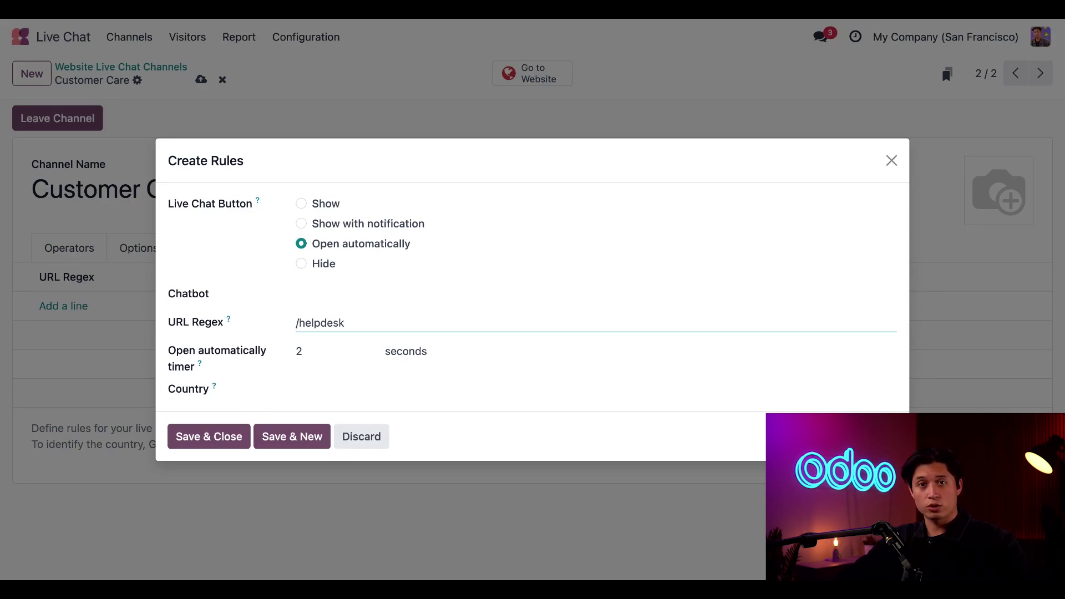
pyautogui.click(219, 440)
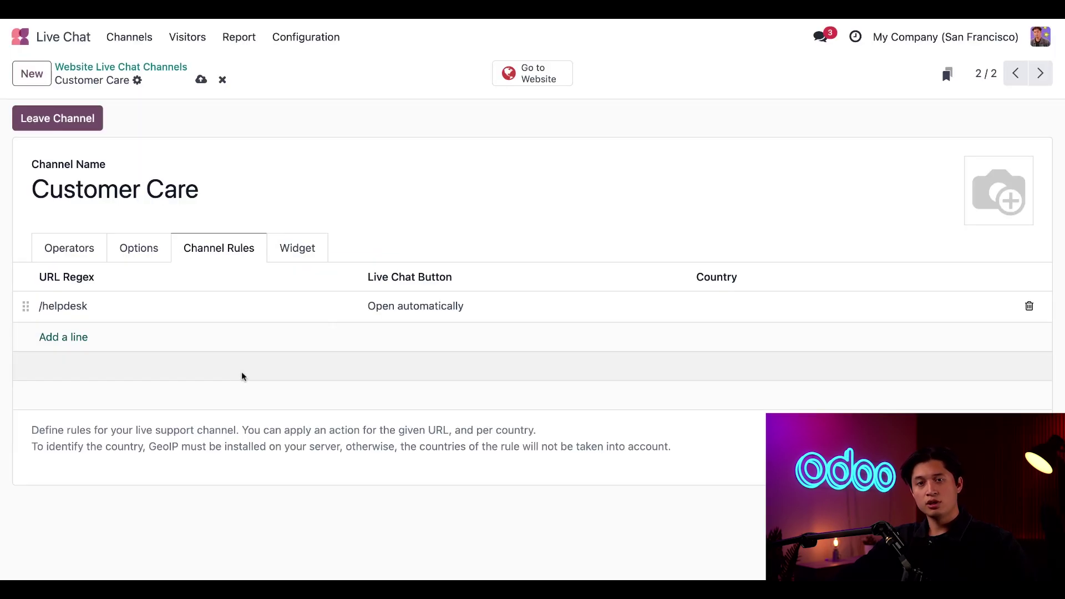
# - Show the Customer Care channel's Widget tab with its embed code
pyautogui.click(301, 246)
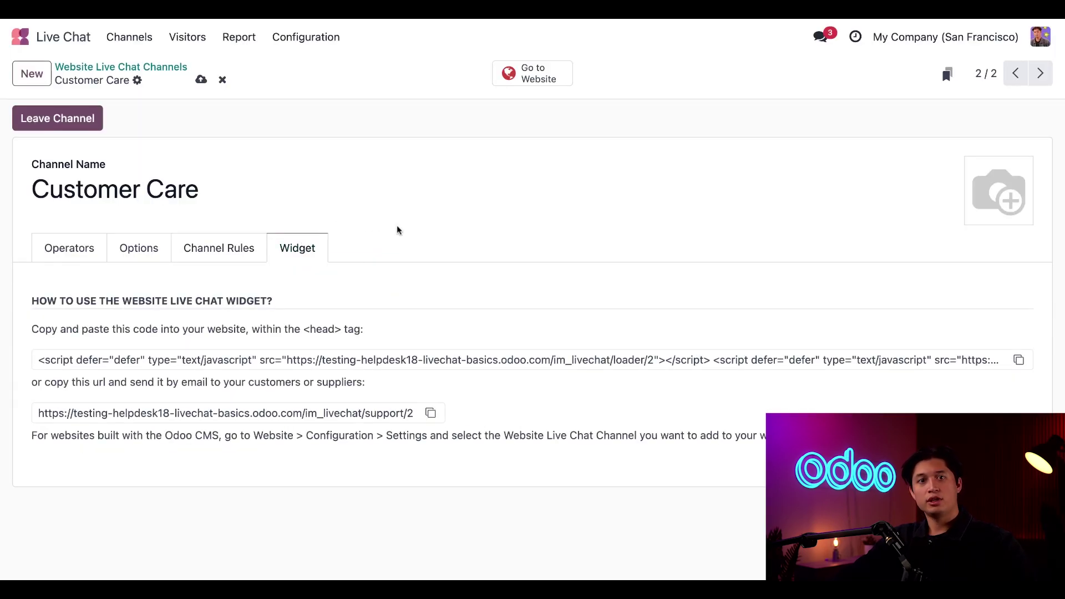